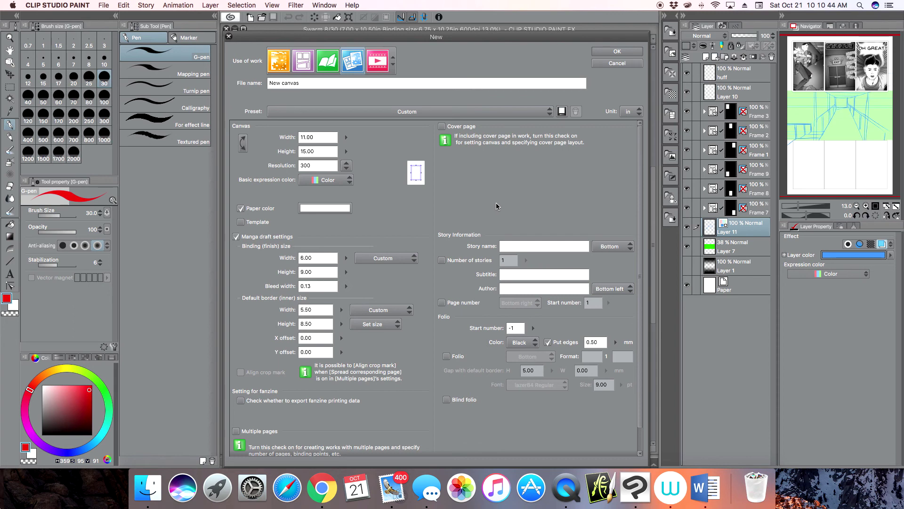
- Enter the 6 x 9 in finish size and 0.13 in bleed width in the New dialog
left_click(314, 254)
left_click(314, 273)
left_click(314, 287)
left_click(313, 257)
key("Tab")
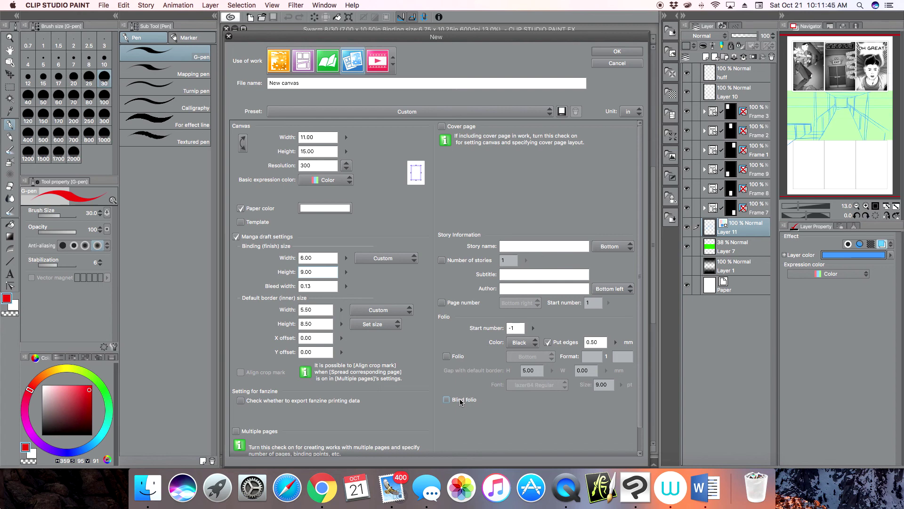
left_click(315, 137)
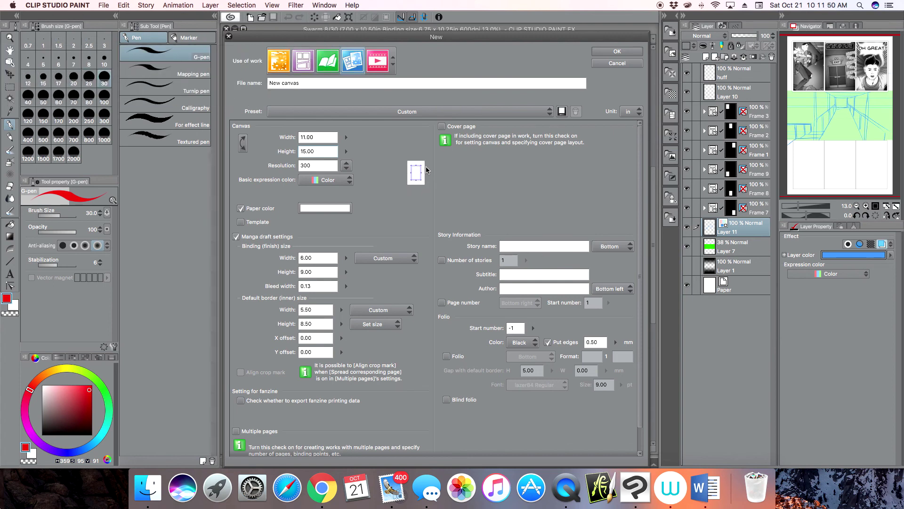
key("Tab")
left_click(618, 51)
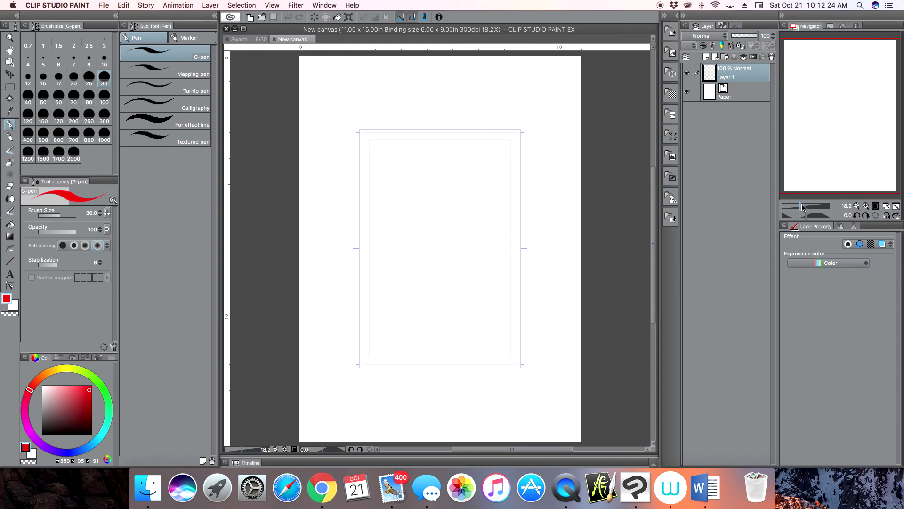
- Zoom in on the new page, pick fully saturated red, and marquee the page out to the bleed line
left_click_drag(802, 207, 804, 206)
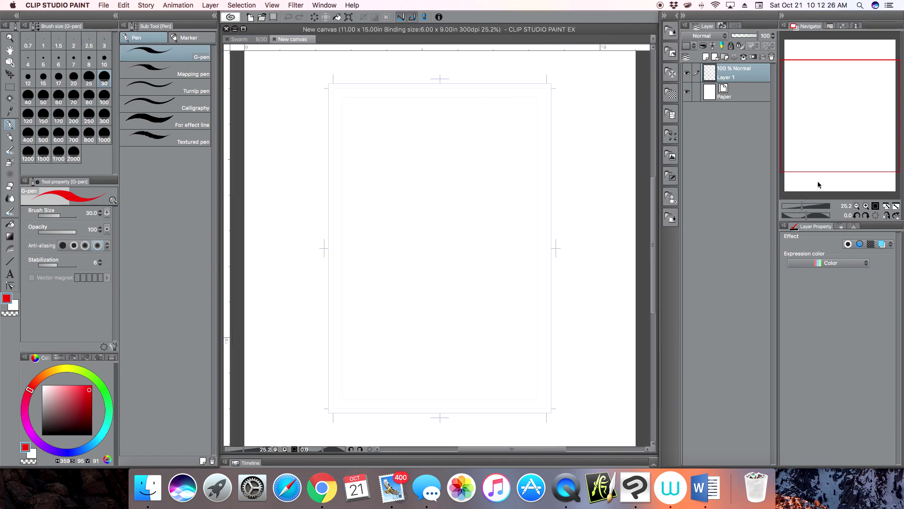
left_click_drag(845, 158, 849, 161)
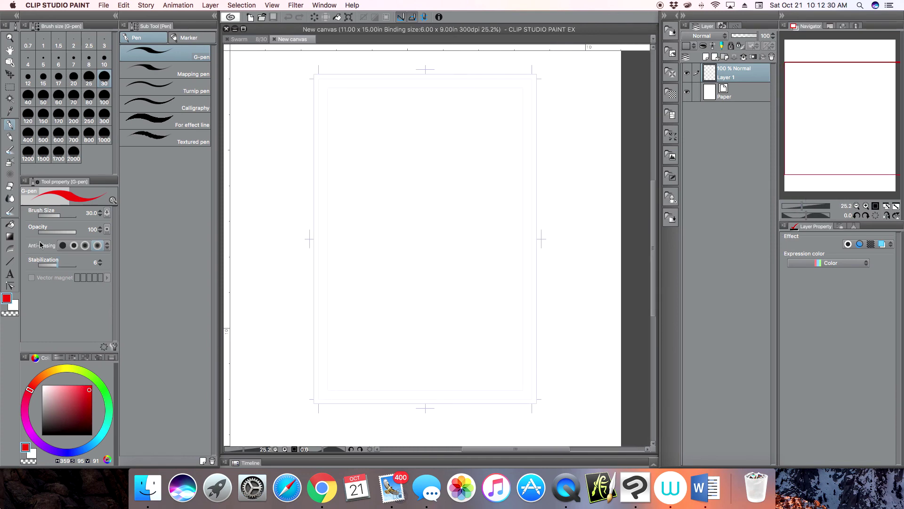
left_click(10, 87)
left_click_drag(86, 389, 99, 379)
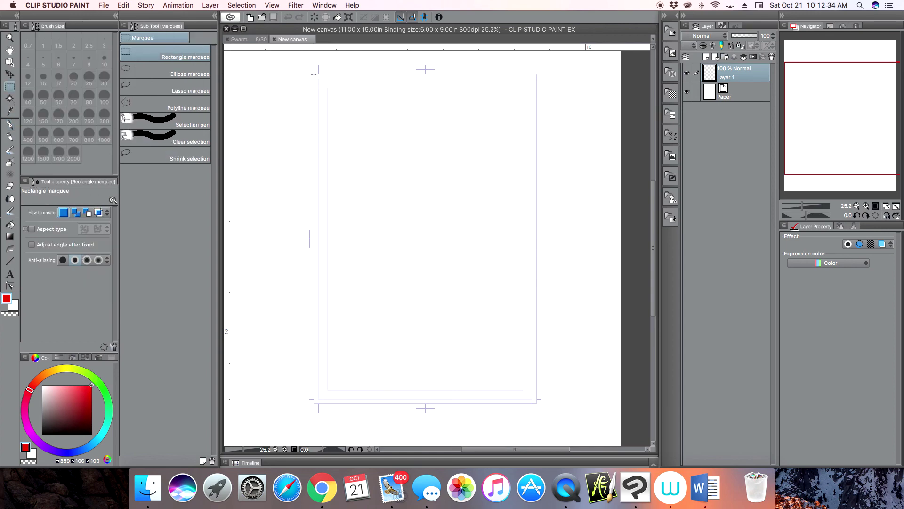
left_click_drag(314, 74, 537, 403)
- Fill the bleed selection red, set Layer 1 to 50% opacity, pick green, and marquee the trim area
left_click(470, 415)
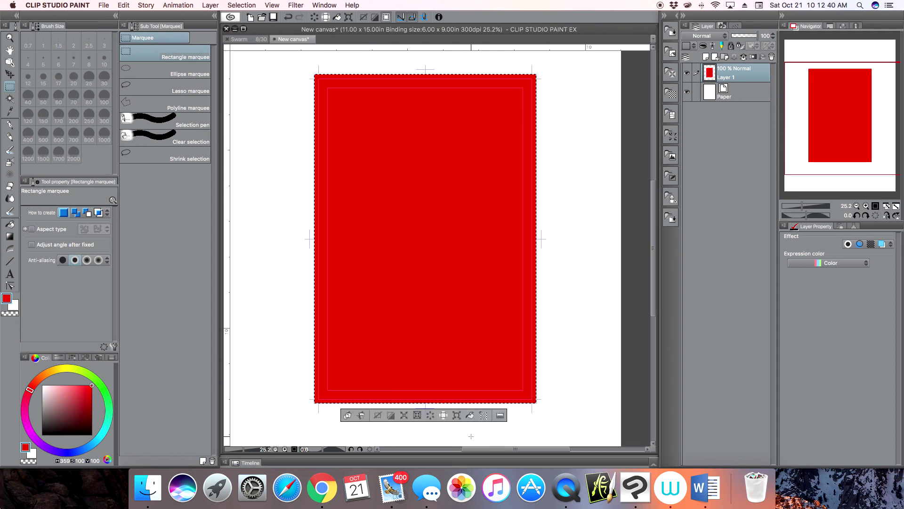
left_click(744, 35)
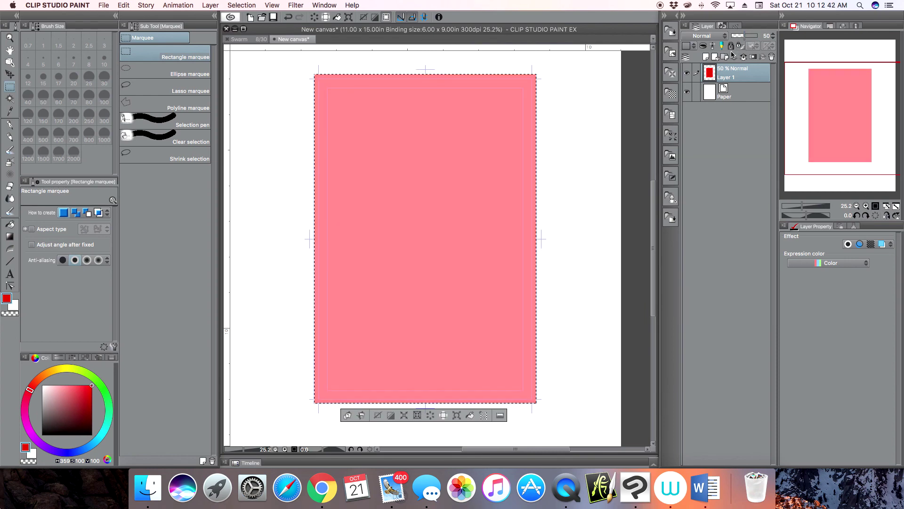
left_click(380, 415)
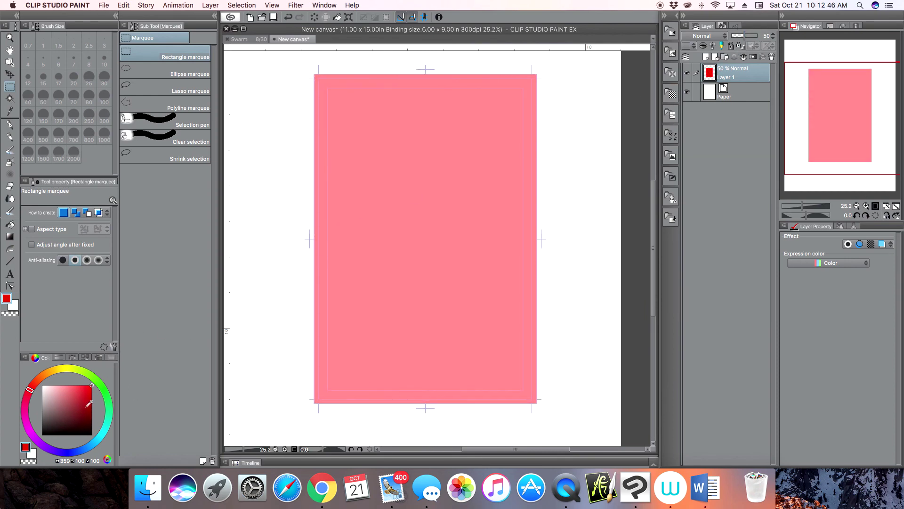
left_click(101, 387)
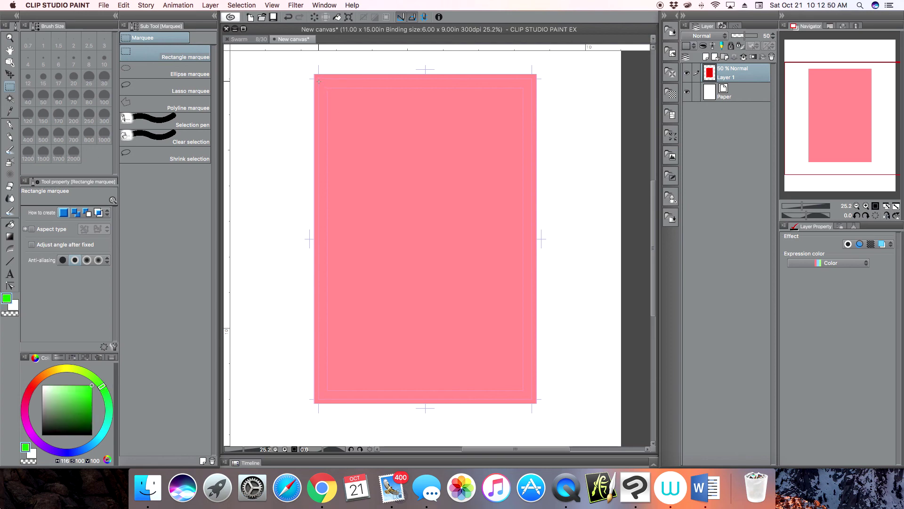
left_click_drag(318, 78, 532, 398)
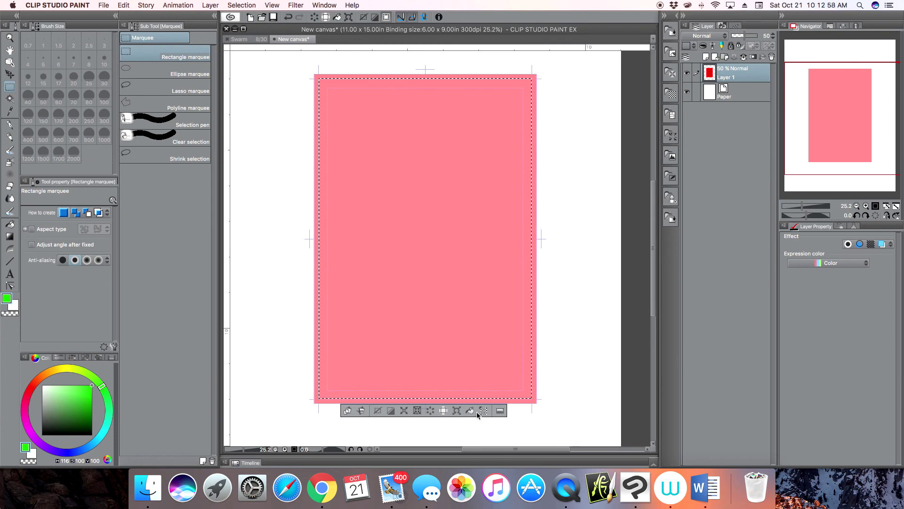
- Fill the trim area green, switch the colour to blue, and marquee the inner safe area
left_click(471, 411)
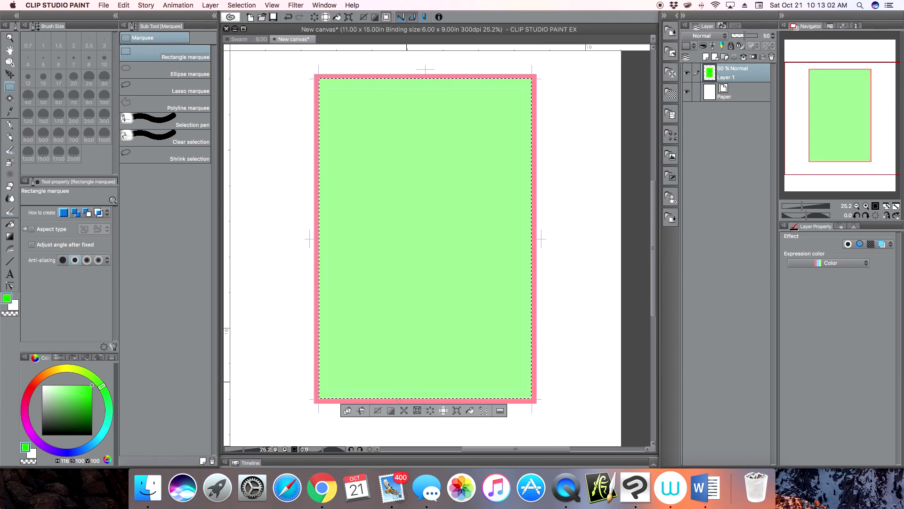
left_click(380, 412)
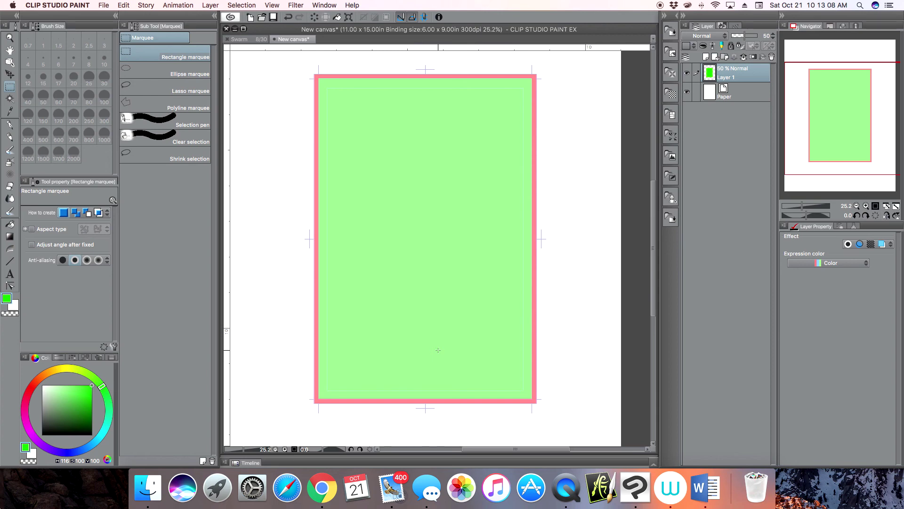
left_click(66, 452)
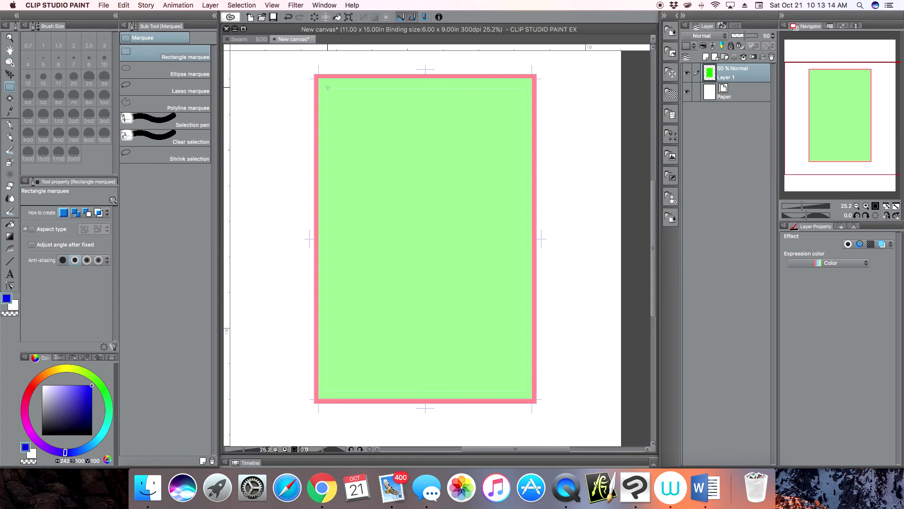
left_click_drag(327, 88, 522, 390)
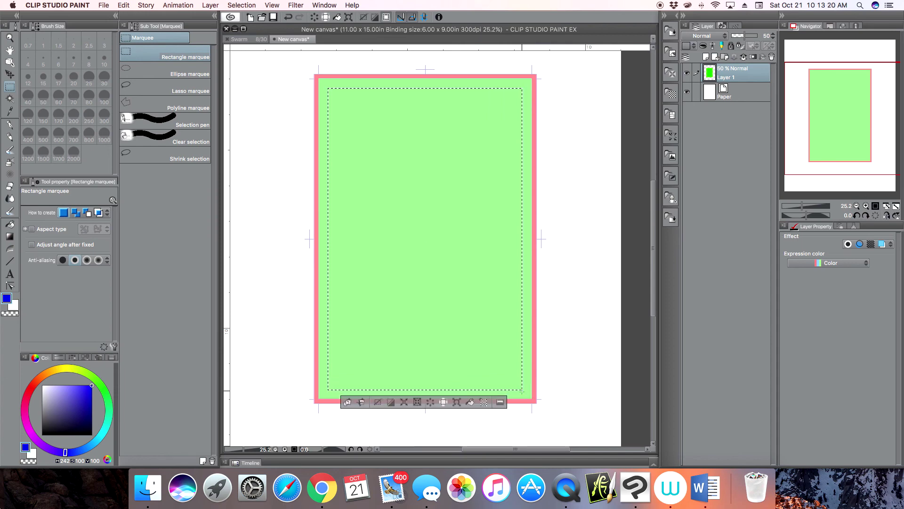
- Fill the inner safe-area selection with blue and deselect it
left_click(469, 402)
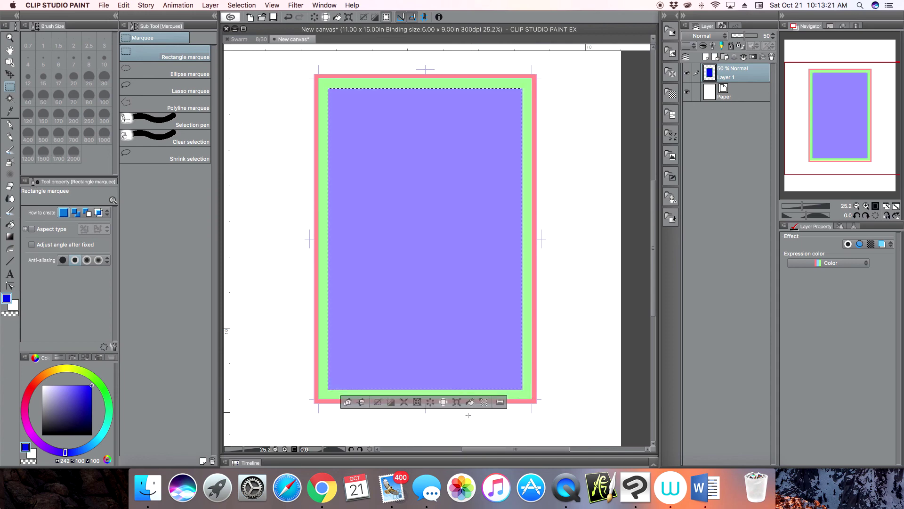
left_click(377, 402)
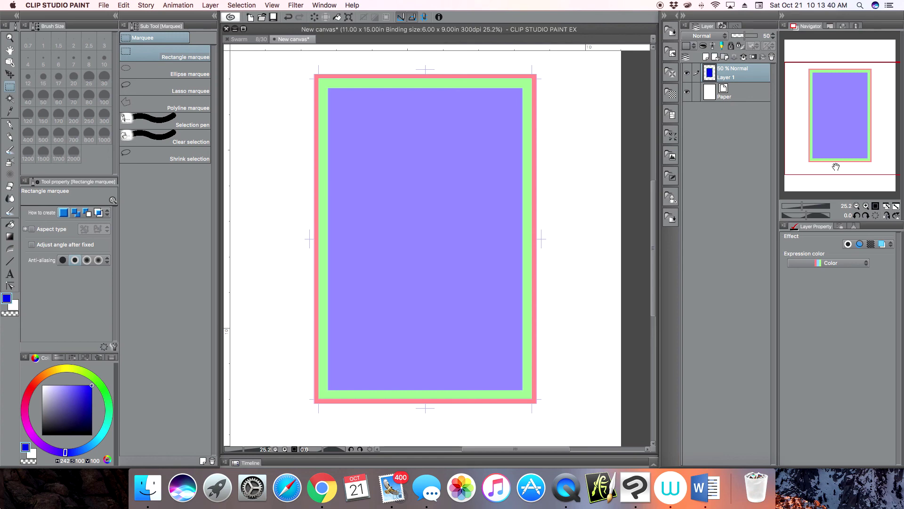
- Zoom to about 16.8% so the whole page with its pink, green and blue bands fits the view
left_click(802, 207)
left_click_drag(802, 208, 799, 208)
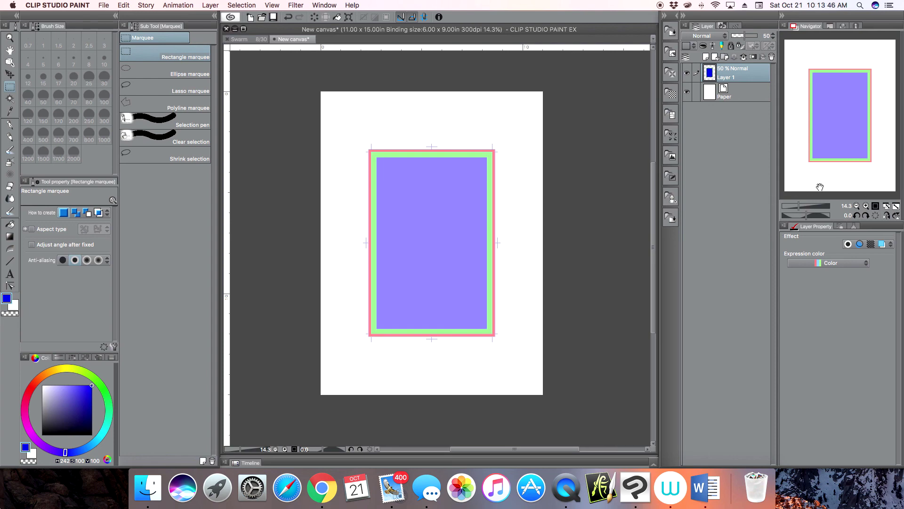
left_click(801, 207)
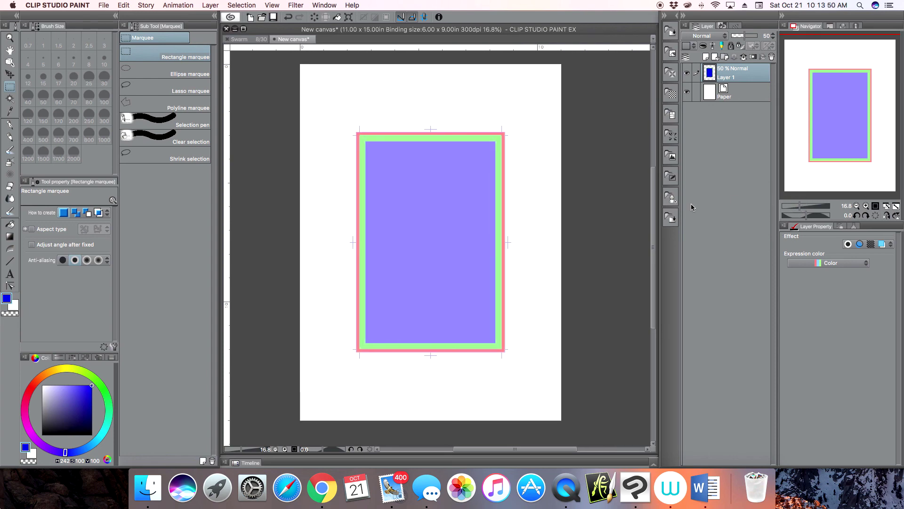
left_click(103, 5)
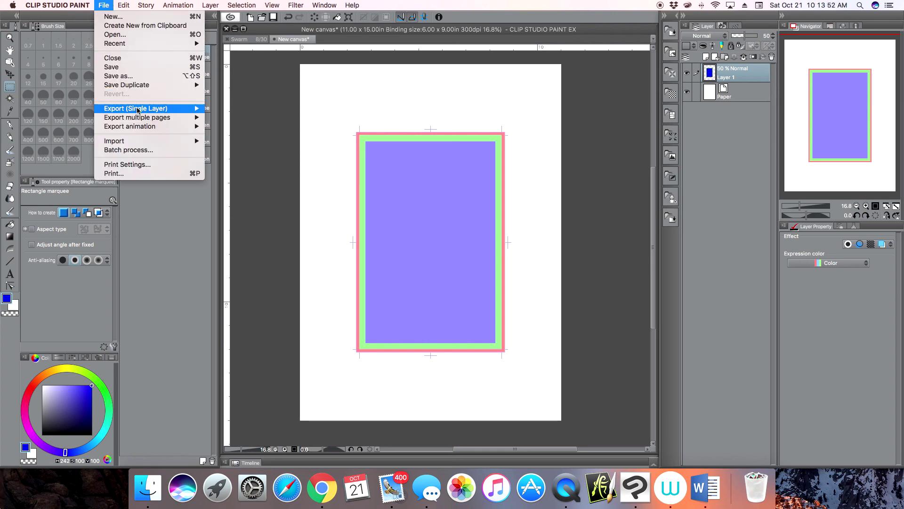
- Export the page as a single-layer TIFF to the Desktop, replacing the existing New canvas.tif
mouse_move(137, 109)
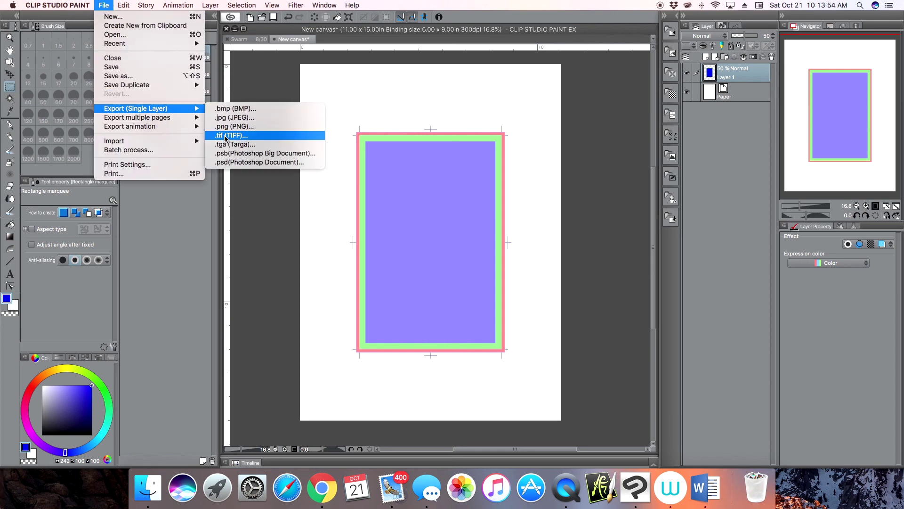
left_click(273, 275)
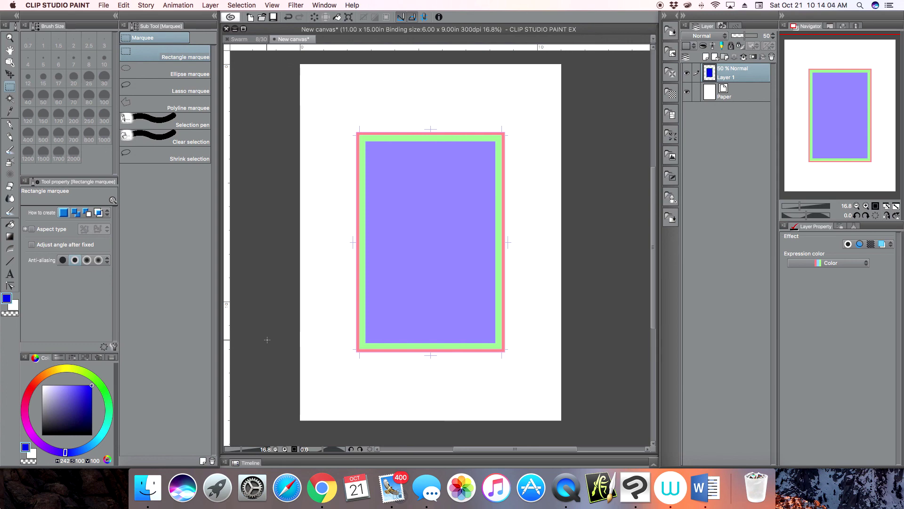
left_click(104, 5)
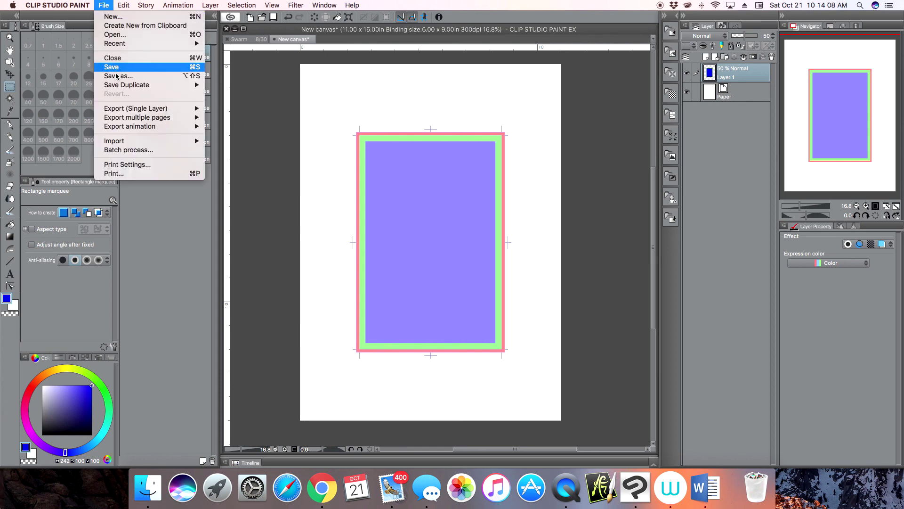
mouse_move(141, 108)
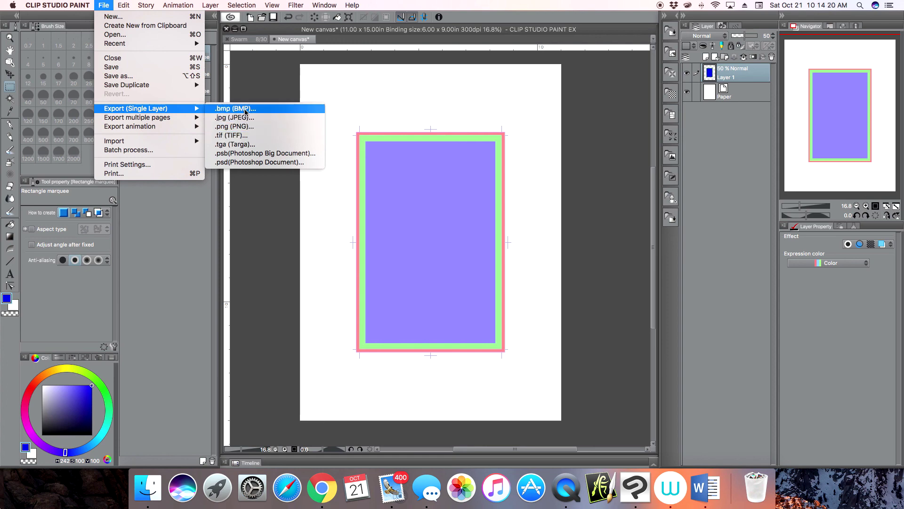
left_click(241, 136)
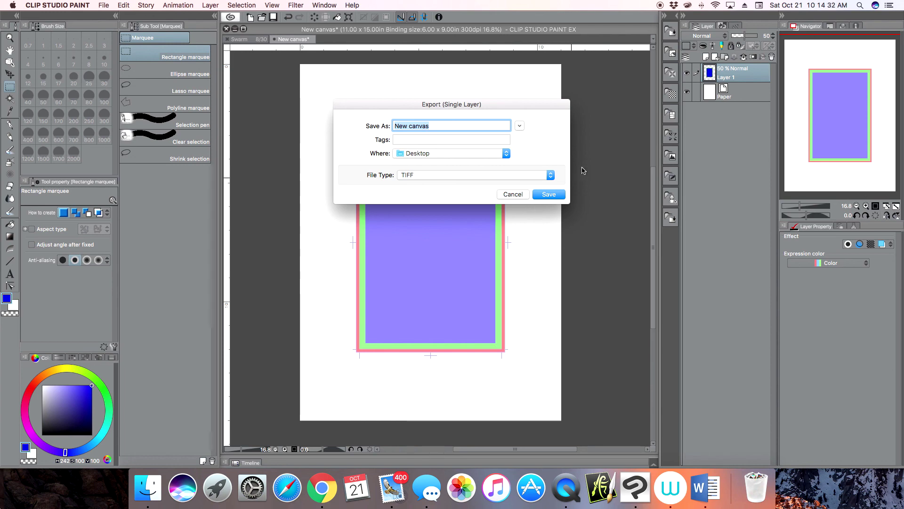
left_click(545, 194)
left_click(525, 167)
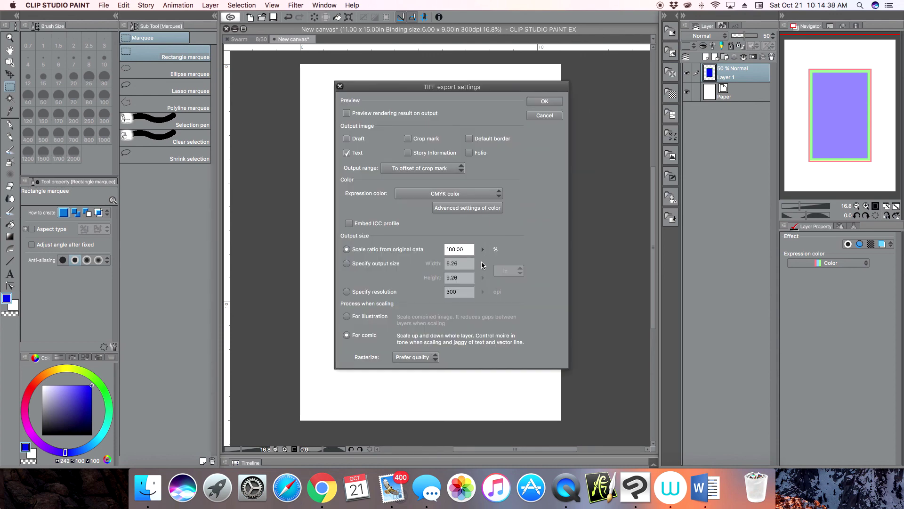
- Set the TIFF output range to All pages and the expression colour to CMYK color
left_click(448, 168)
left_click(416, 178)
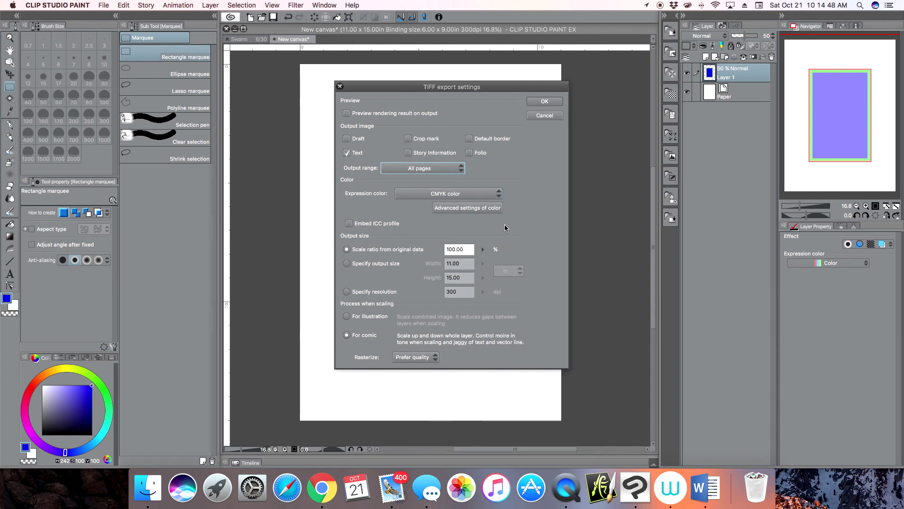
left_click(450, 195)
left_click(414, 242)
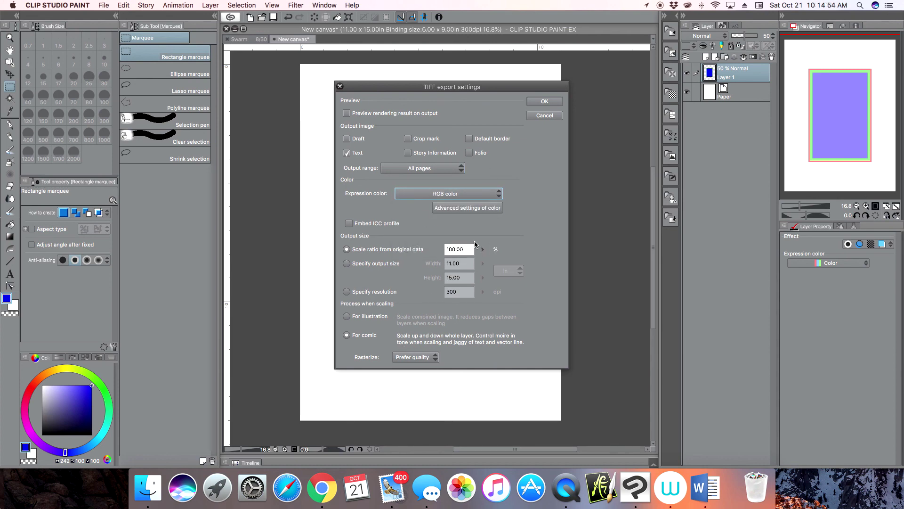
left_click(452, 194)
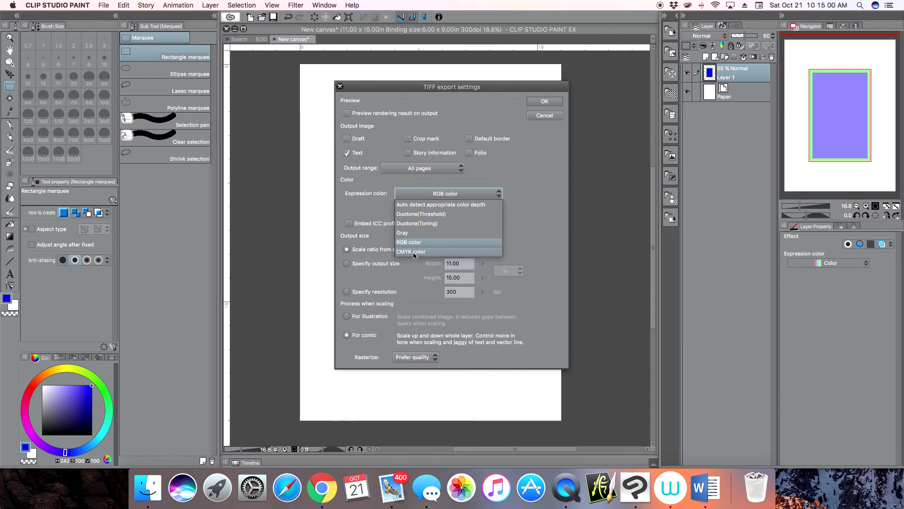
left_click(412, 252)
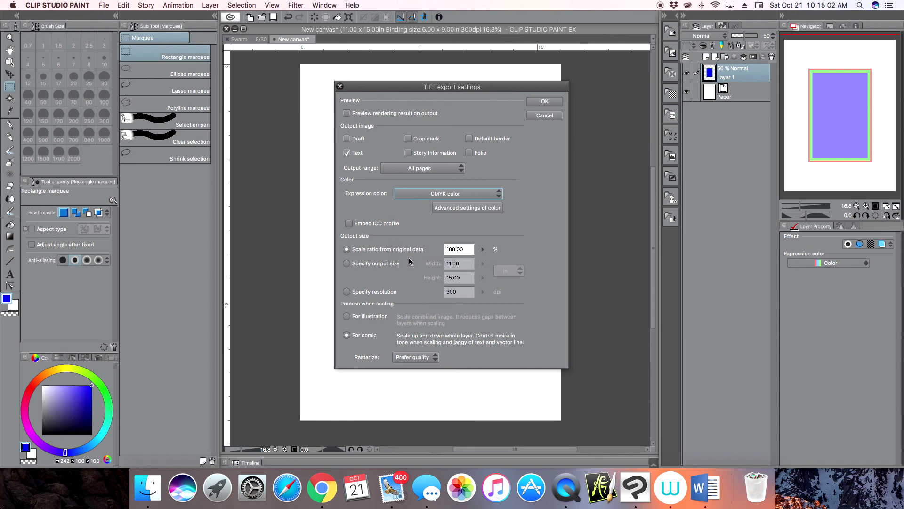
left_click(423, 197)
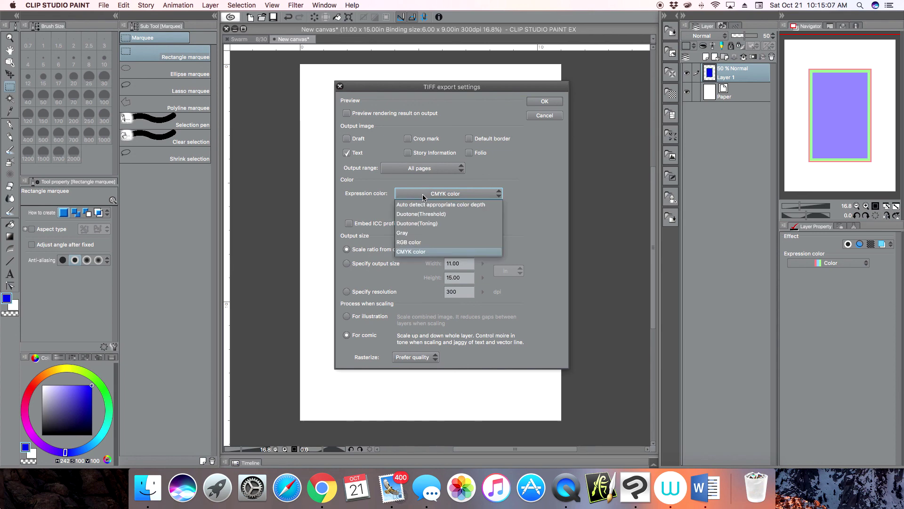
left_click(409, 244)
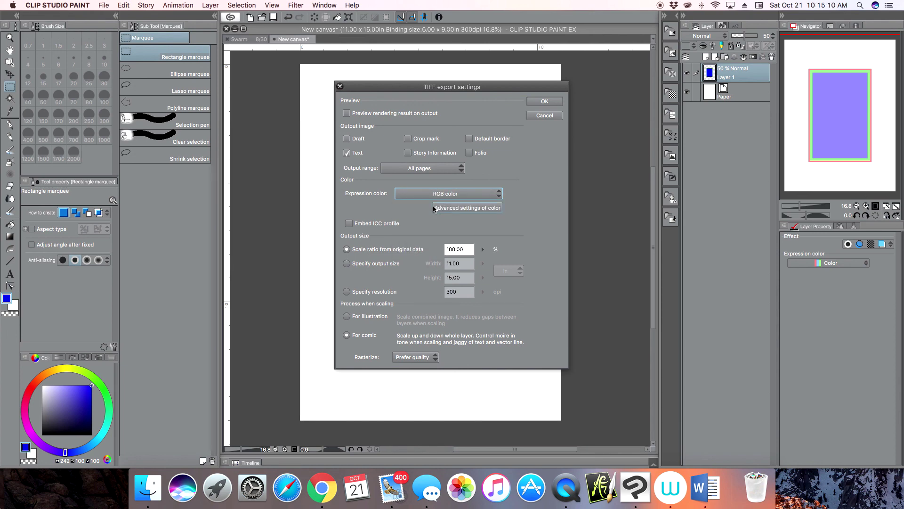
left_click(424, 195)
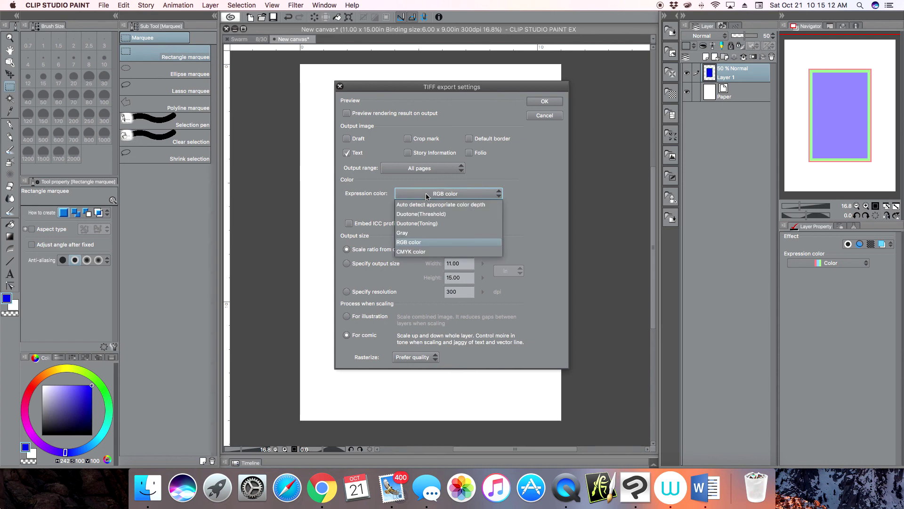
left_click(410, 234)
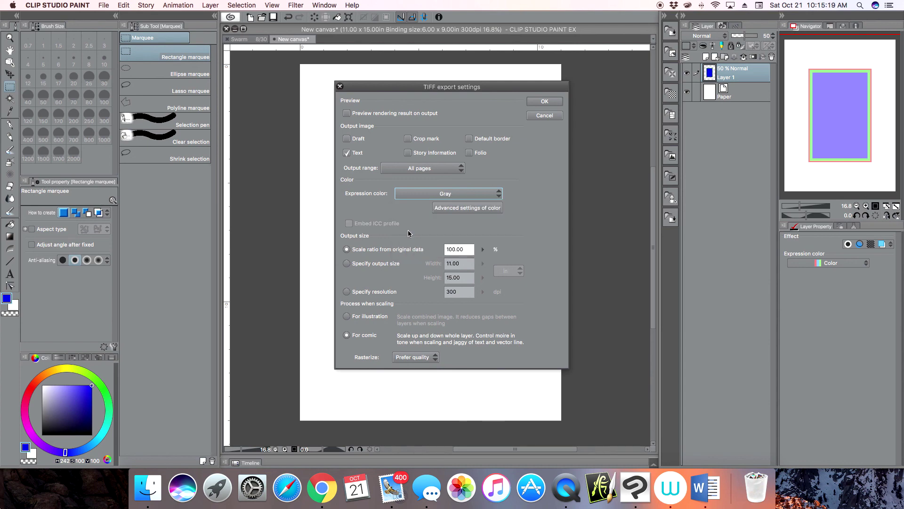
left_click(446, 194)
left_click(419, 254)
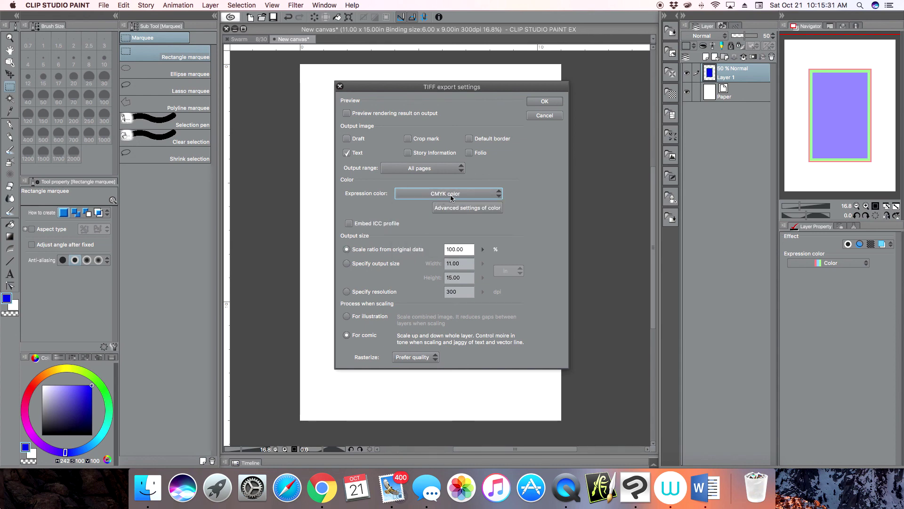
- Choose For comic scaling and Prefer quality rasterizing, then confirm the TIFF export settings
left_click(365, 335)
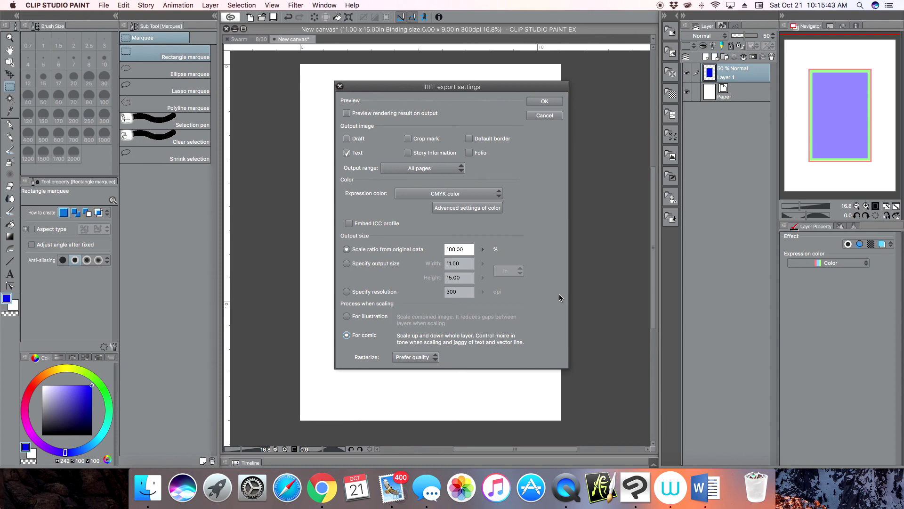
left_click(418, 359)
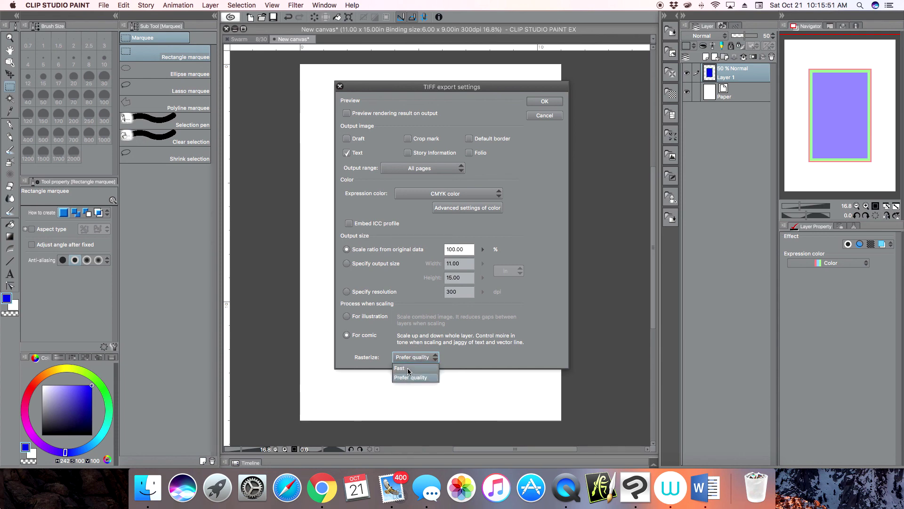
left_click(403, 367)
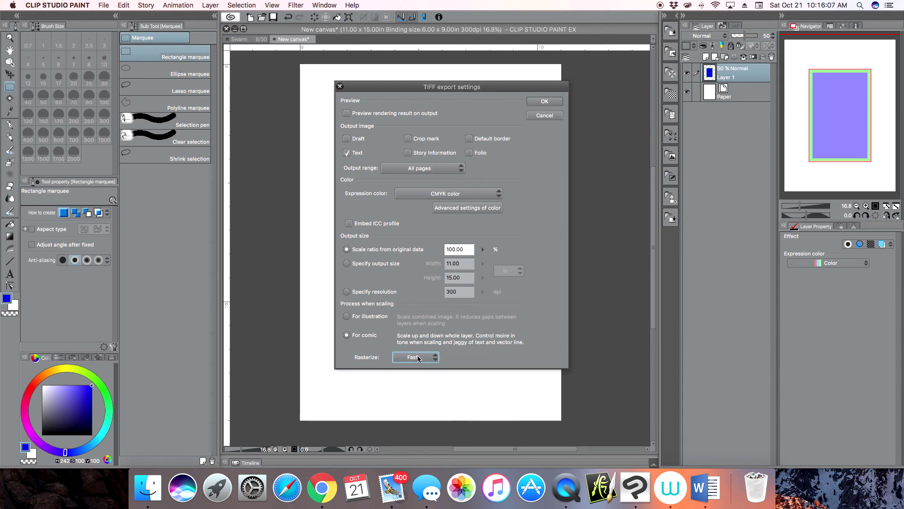
left_click(418, 360)
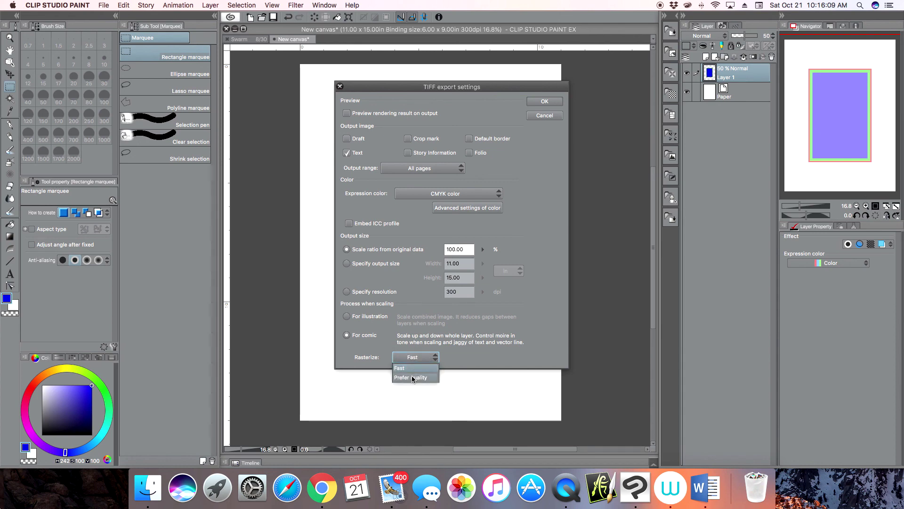
left_click(411, 378)
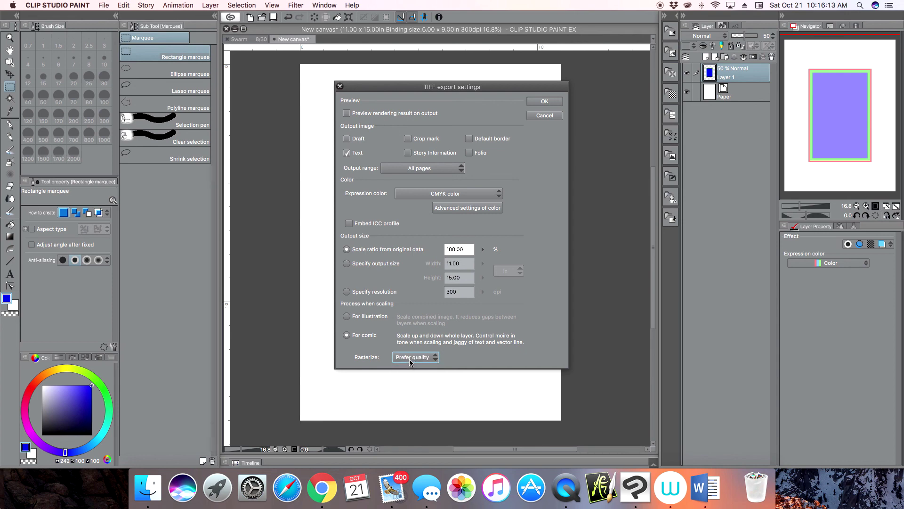
left_click(546, 102)
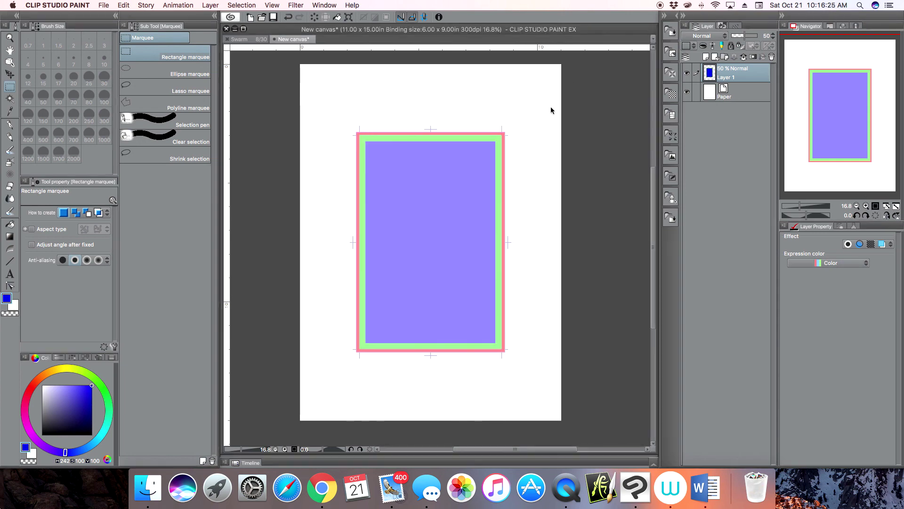
- Hide Clip Studio Paint, delete New canvas 2.tif and 3.tif, and select New canvas.tif
left_click(235, 30)
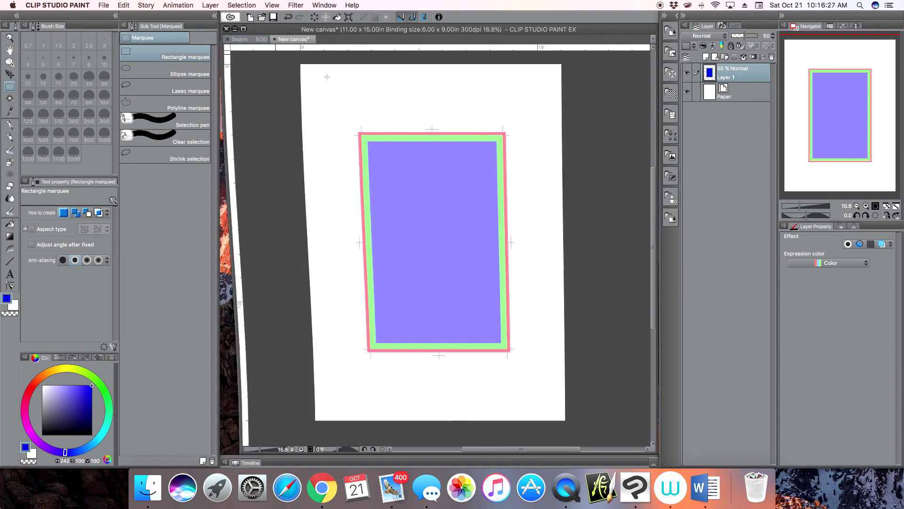
key("super+h")
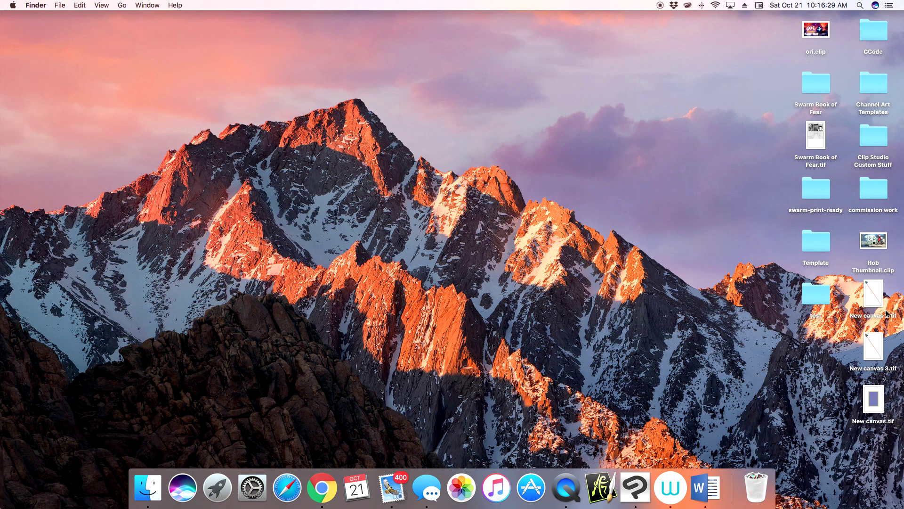
left_click_drag(874, 348, 753, 485)
left_click_drag(874, 298, 753, 480)
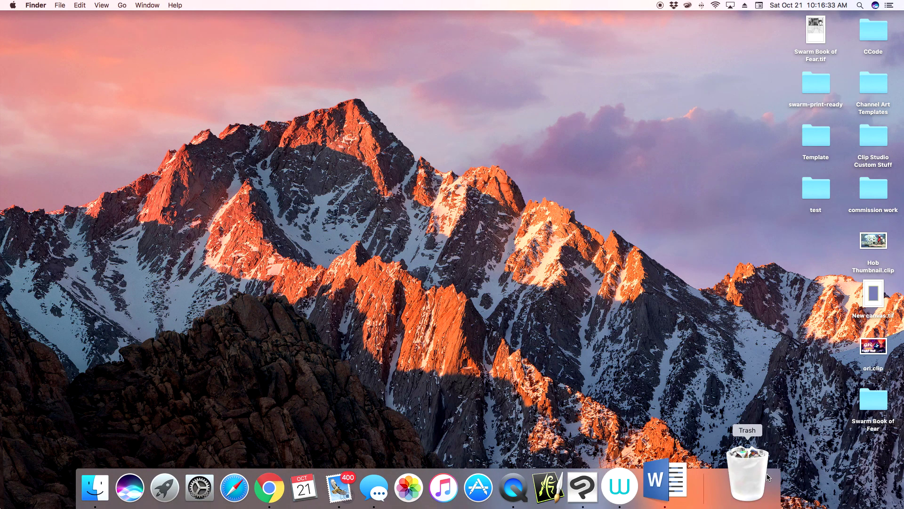
left_click(875, 298)
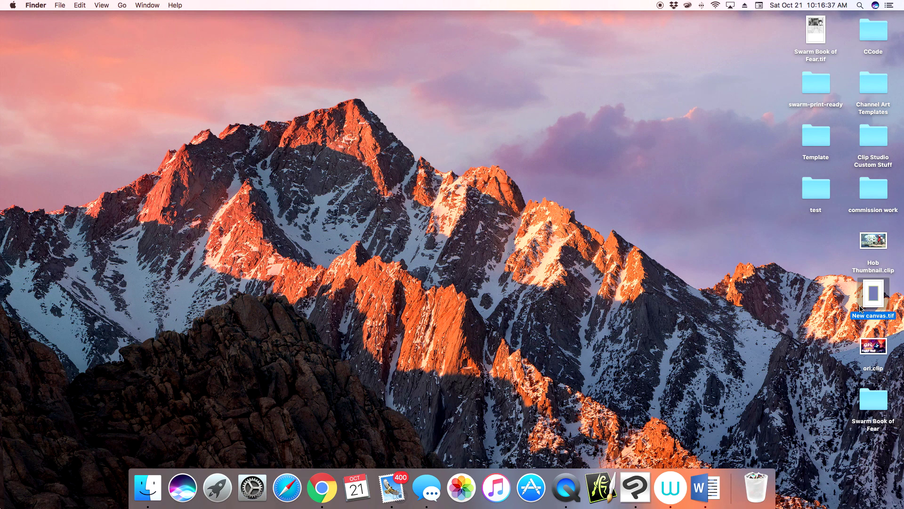
double_click(874, 296)
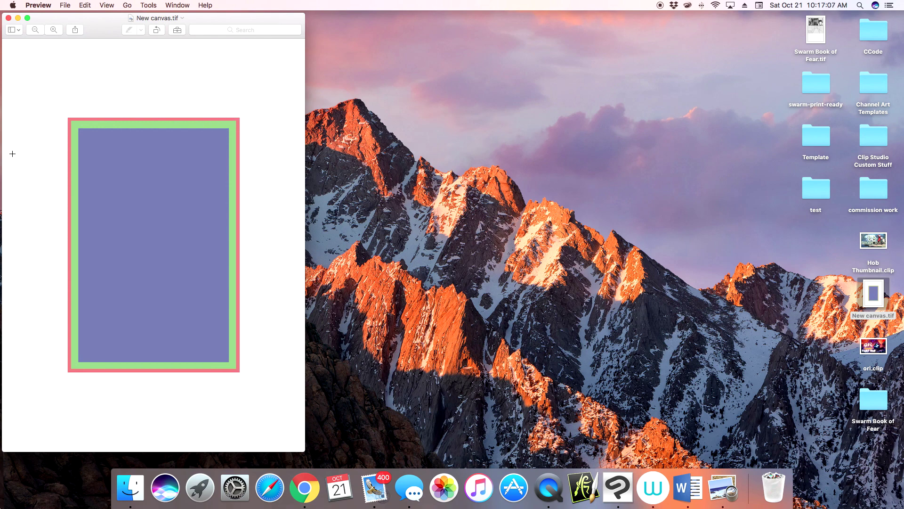
left_click(9, 19)
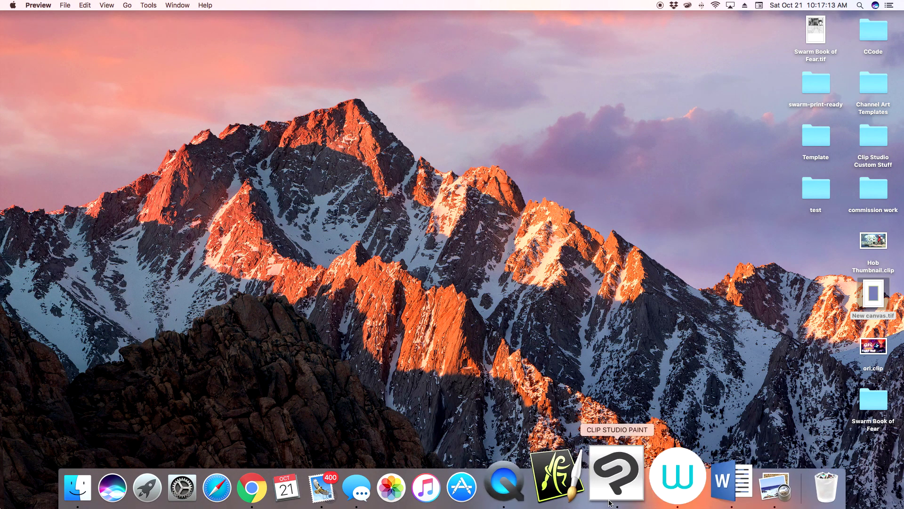
- Back in Clip Studio Paint, export a single-layer TIFF named 'New canvas 2' to the Desktop
left_click(625, 476)
left_click(625, 477)
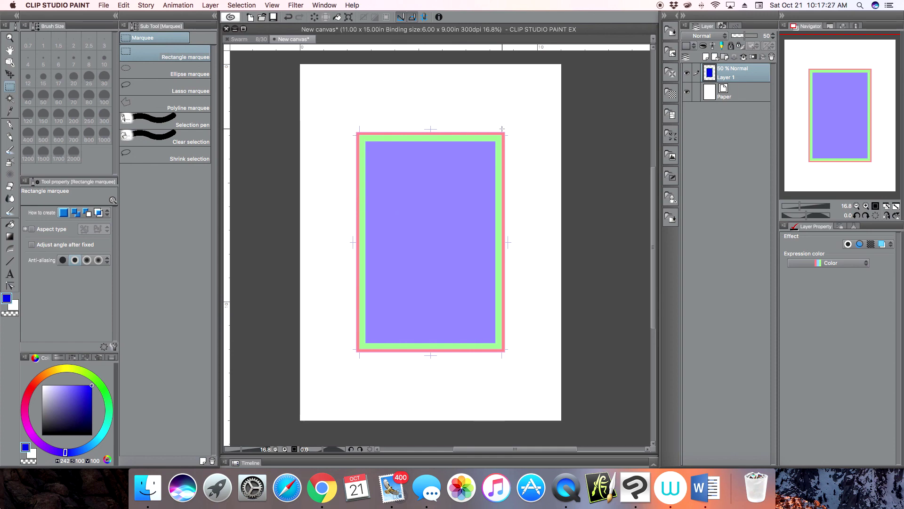
left_click(103, 5)
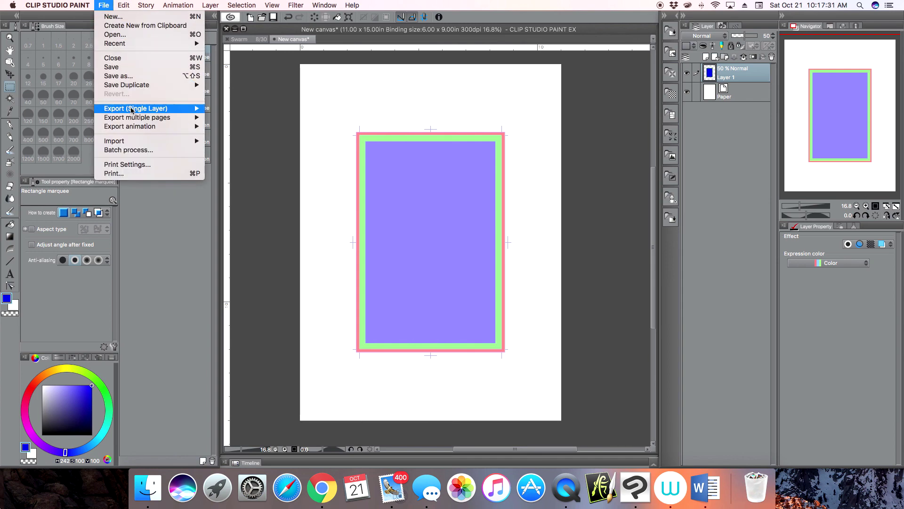
mouse_move(137, 109)
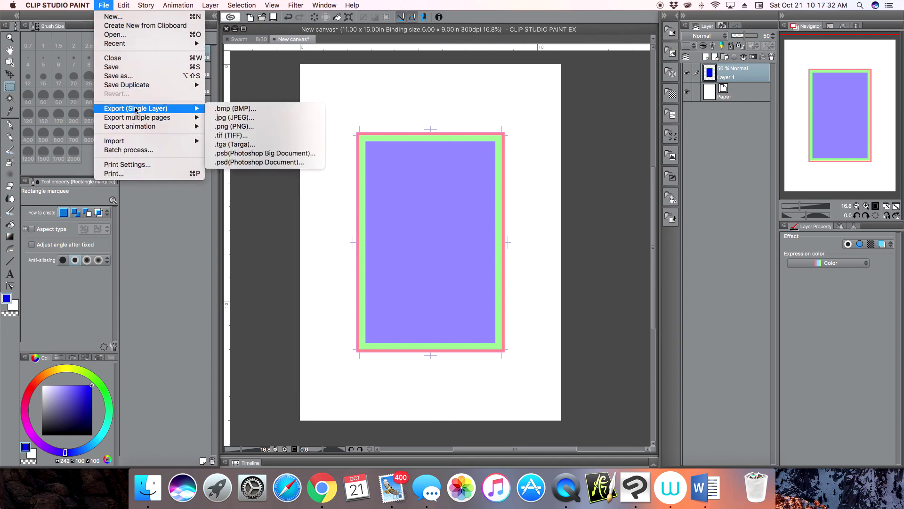
left_click(226, 135)
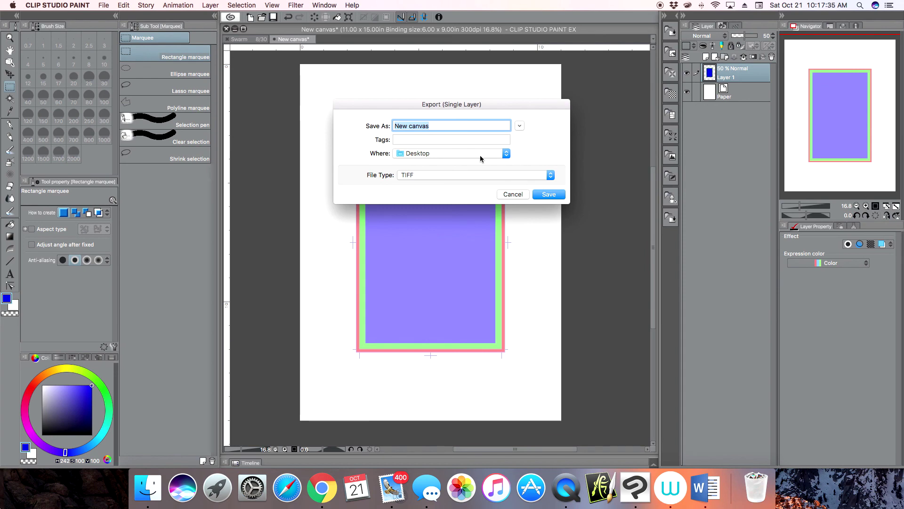
left_click(446, 126)
type("2")
left_click(549, 194)
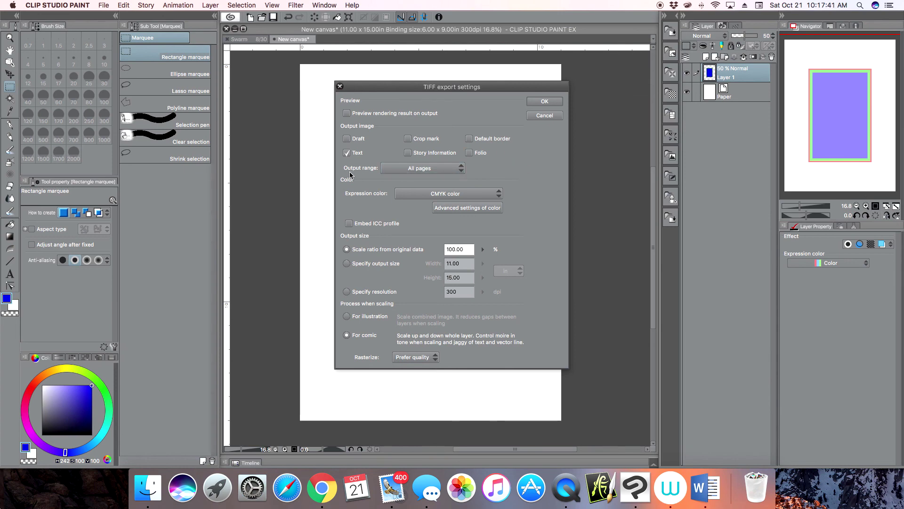
- Export the TIFF cropped to the crop mark offset in CMYK, then minimize the canvas
left_click(418, 170)
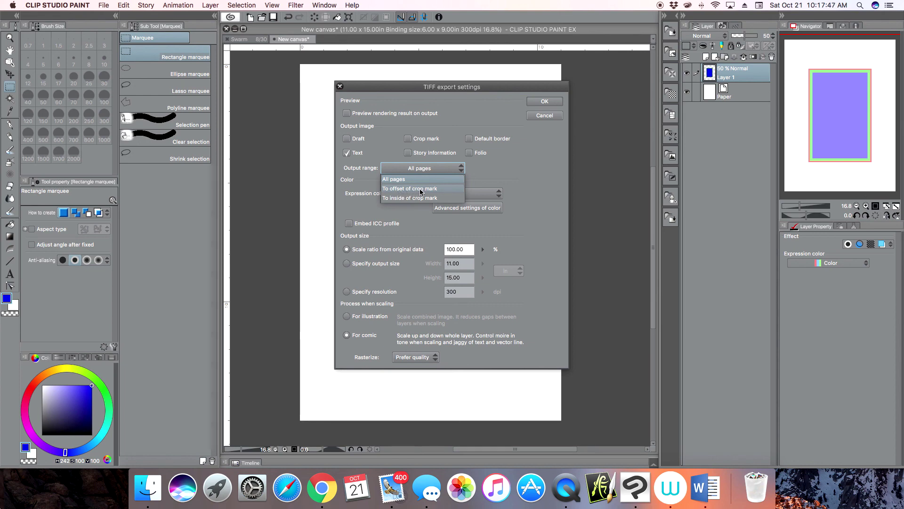
left_click(420, 188)
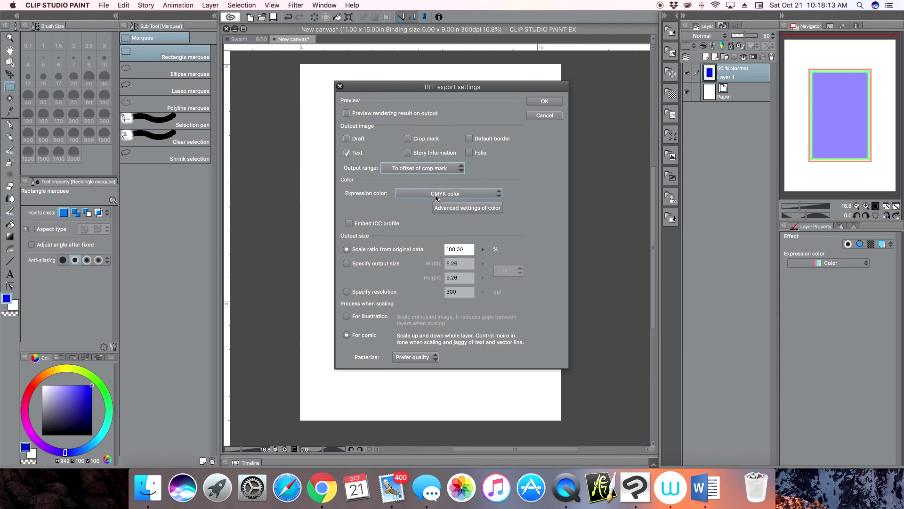
left_click(544, 104)
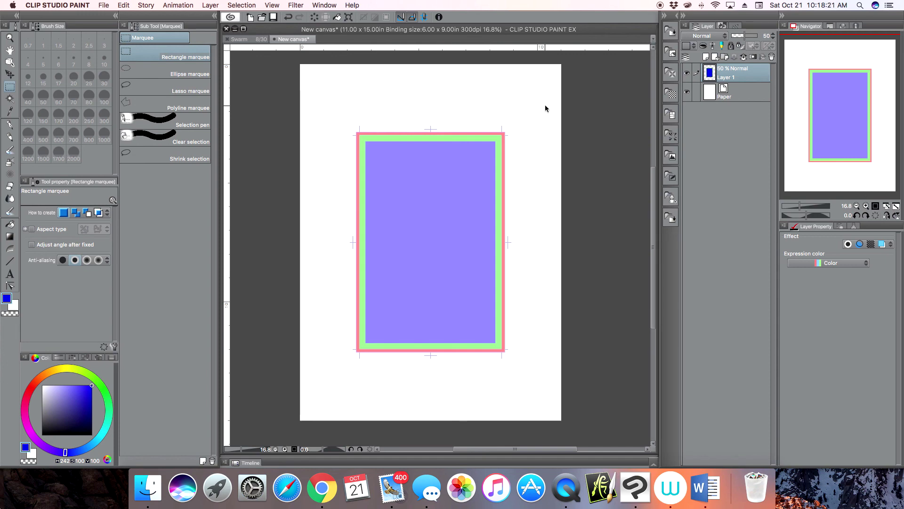
left_click(226, 28)
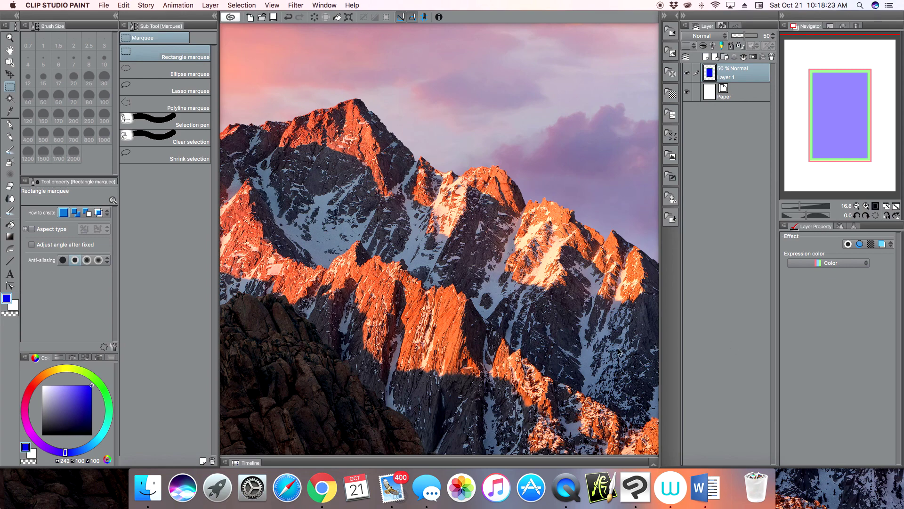
- Open New canvas 2.tif in Preview to check the cropped pink, green and blue bands, then close it
key("super+q")
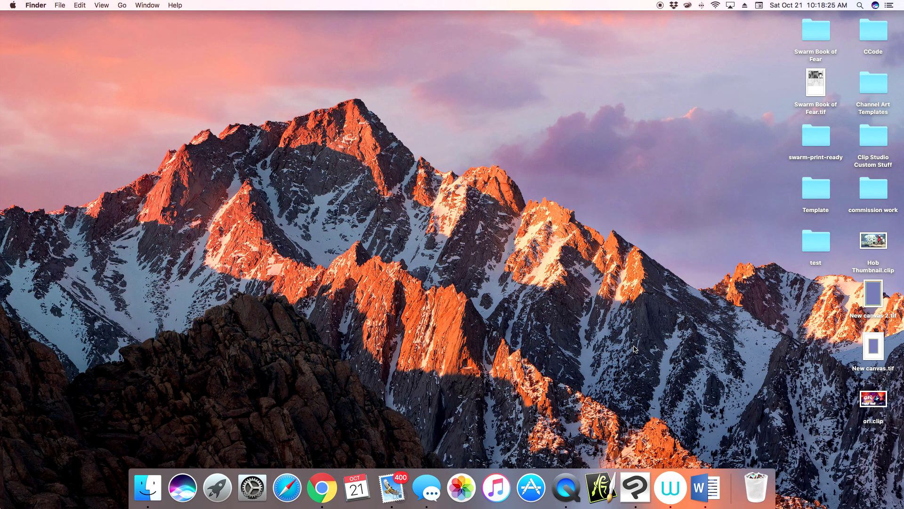
double_click(874, 298)
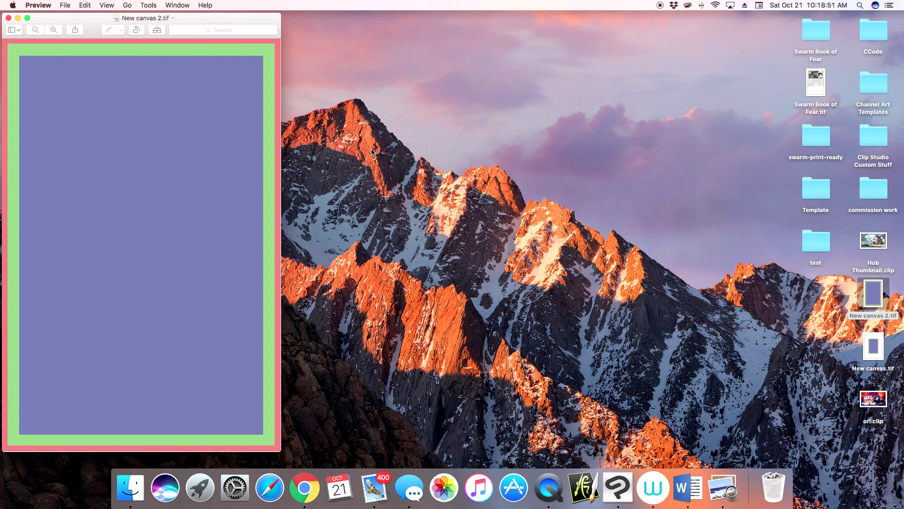
left_click(9, 18)
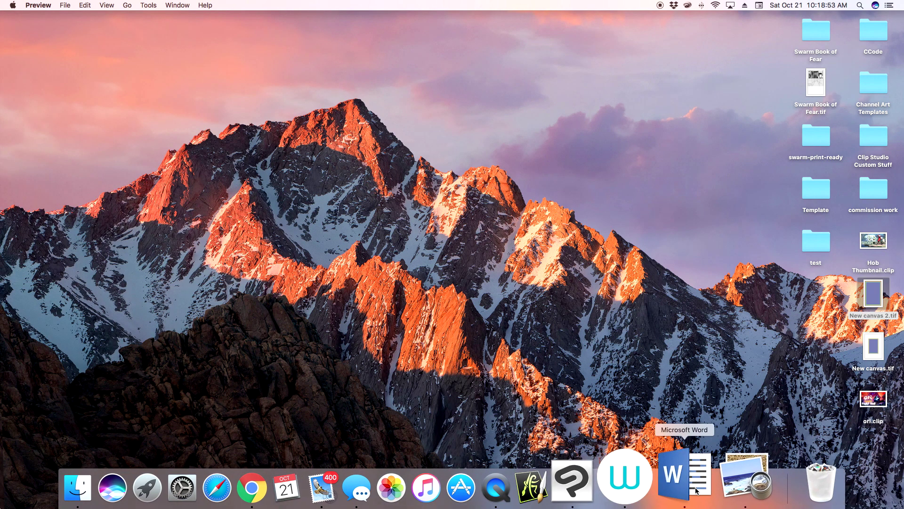
- Back in Clip Studio Paint, open Batch export, confirm TIFF as the file format, and cancel
left_click(613, 485)
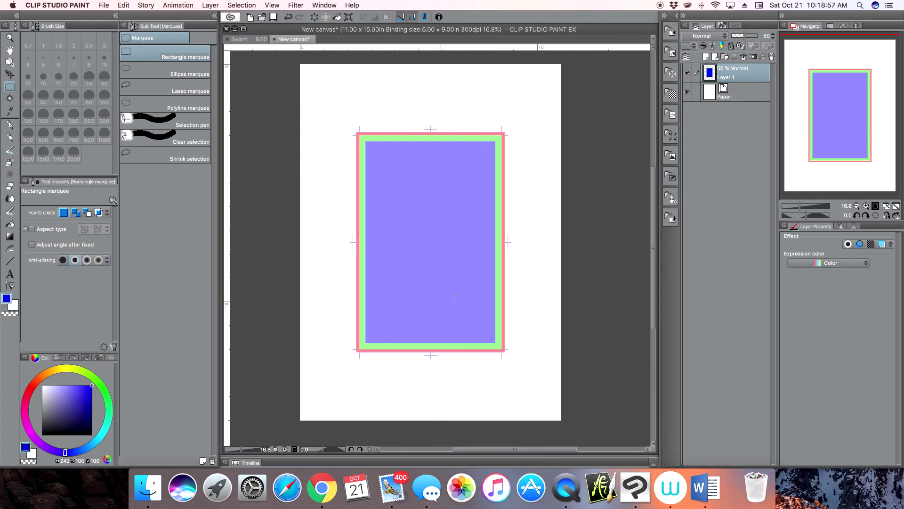
left_click(105, 7)
mouse_move(123, 119)
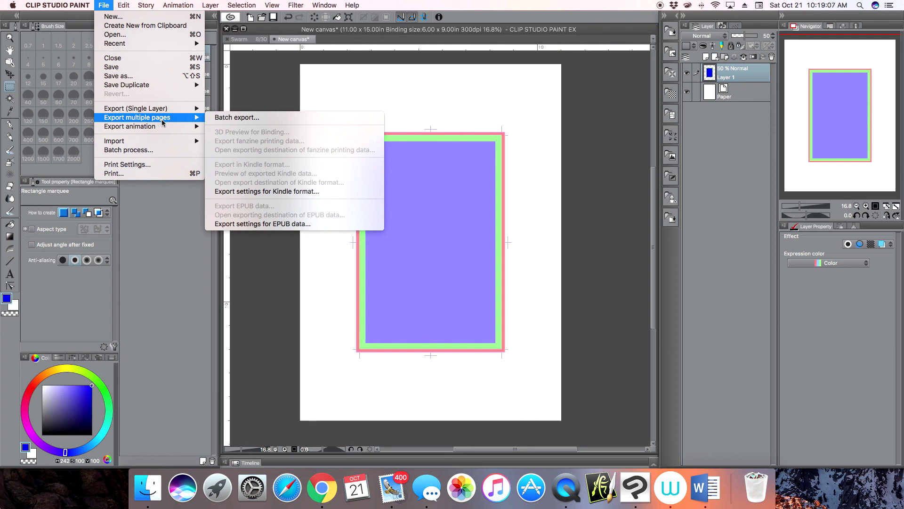
left_click(247, 118)
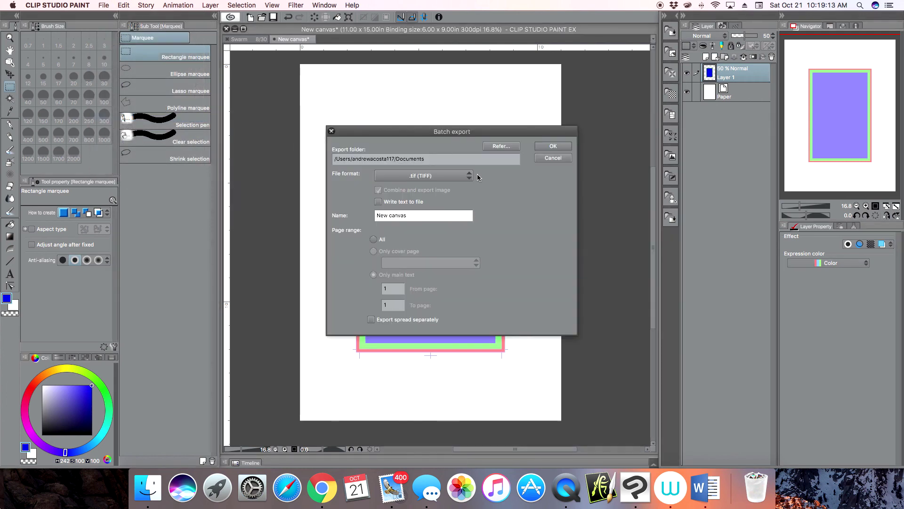
left_click(452, 176)
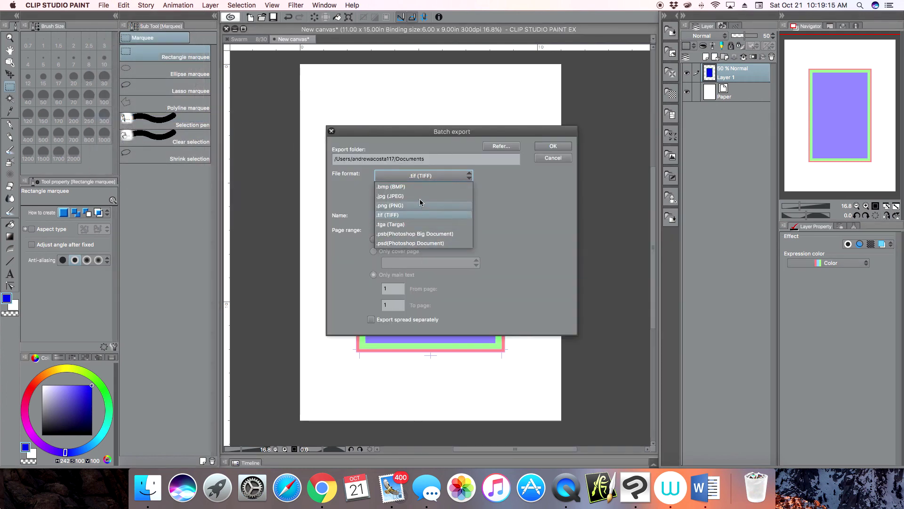
left_click(431, 215)
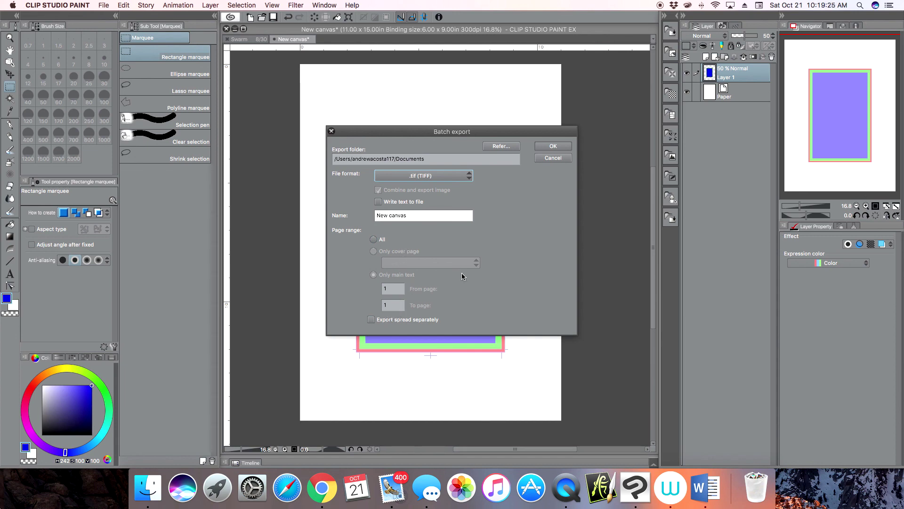
left_click(542, 160)
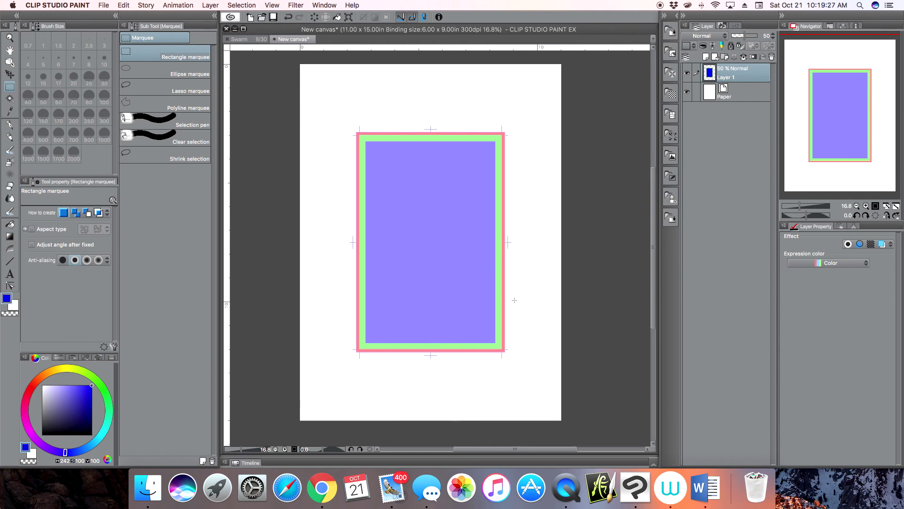